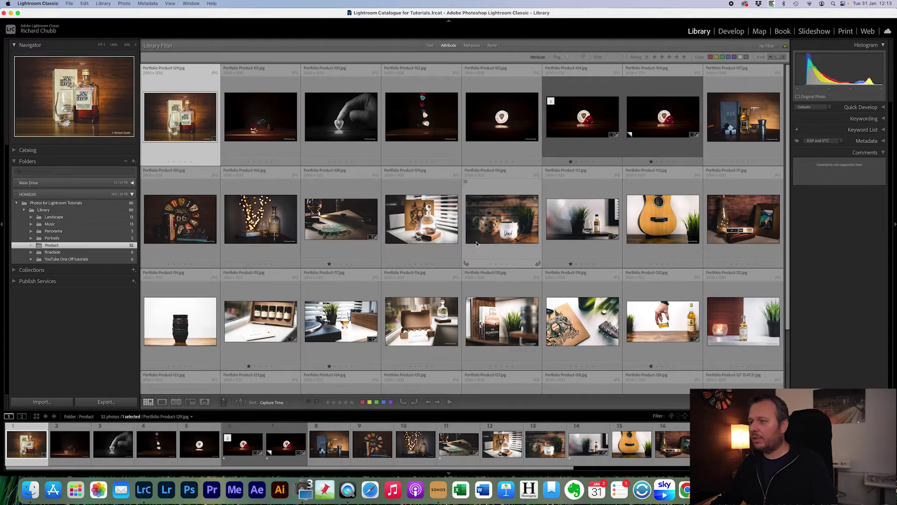
Select Product-106, 108, 109, 112, 115, 116, 117 and 120, leaving Product-110 out.
scroll(465, 224, down, 3)
scroll(465, 223, up, 3)
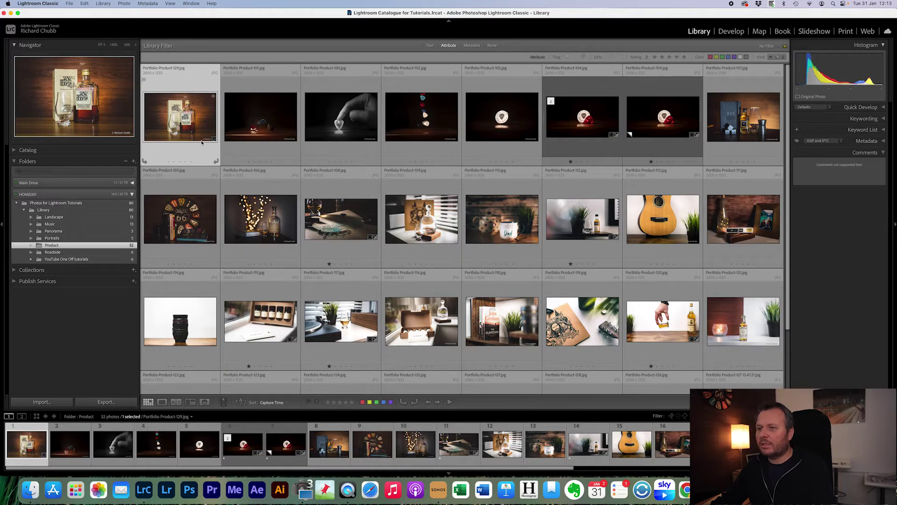
super+click(262, 218)
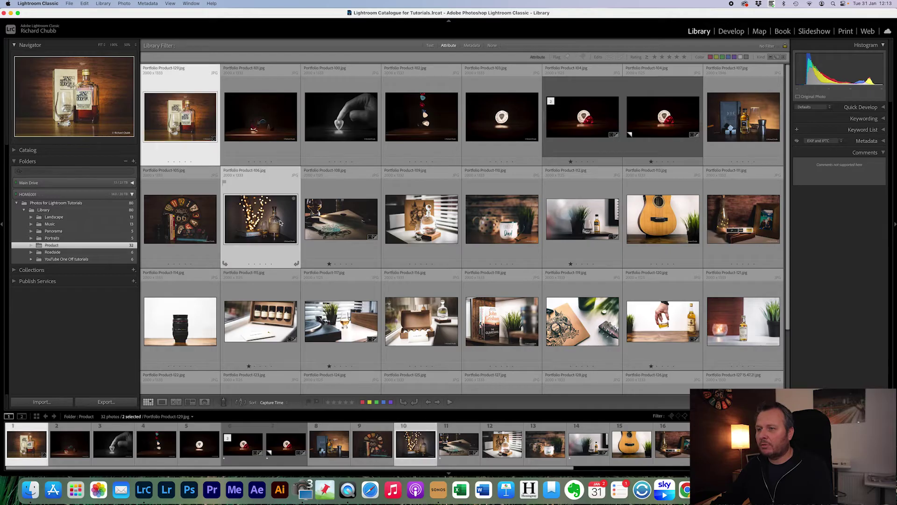
super+click(446, 228)
super+click(496, 230)
super+click(496, 230)
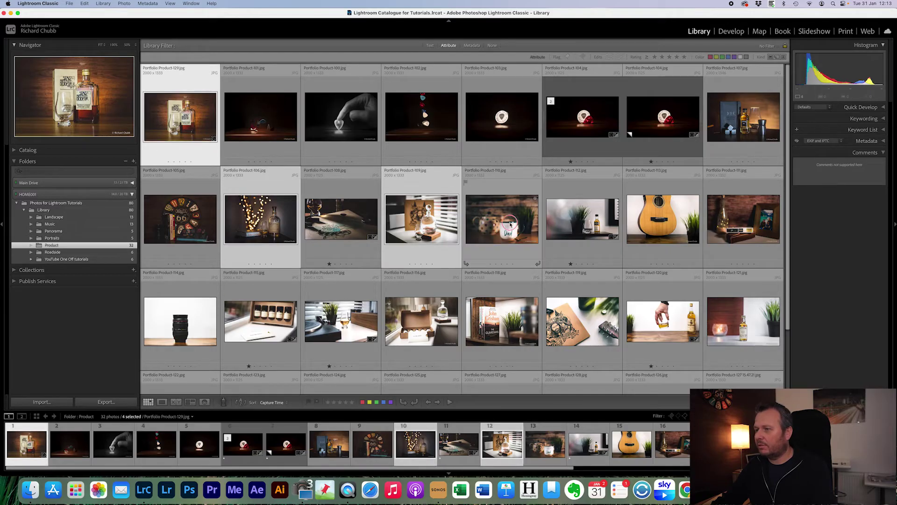
super+click(588, 229)
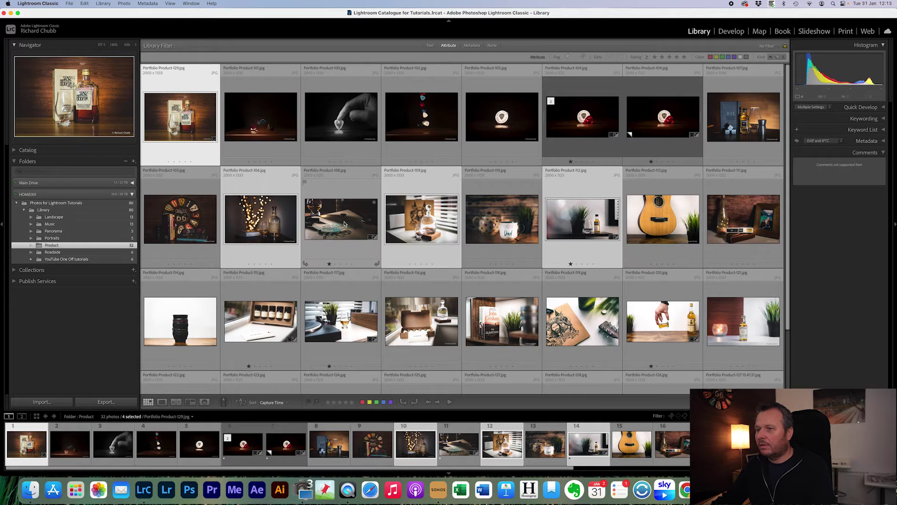
super+click(322, 209)
super+click(274, 324)
super+click(341, 325)
super+click(443, 331)
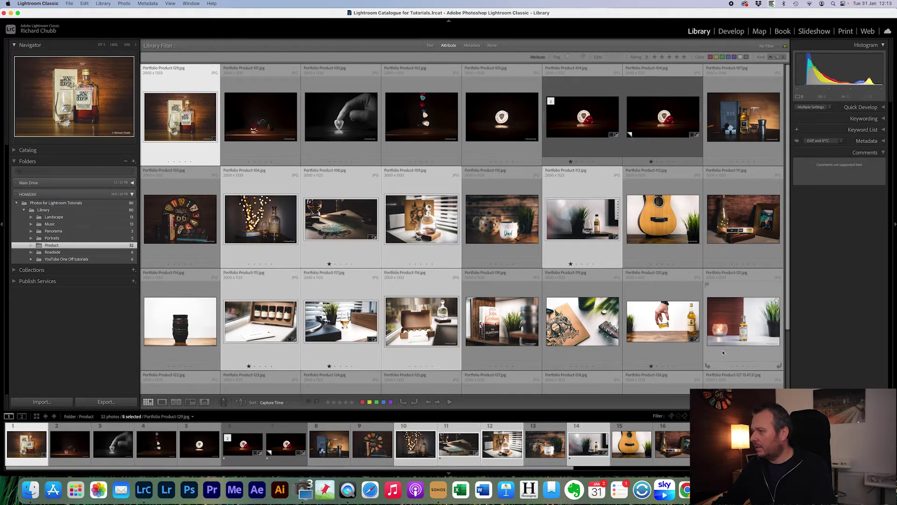
super+click(673, 322)
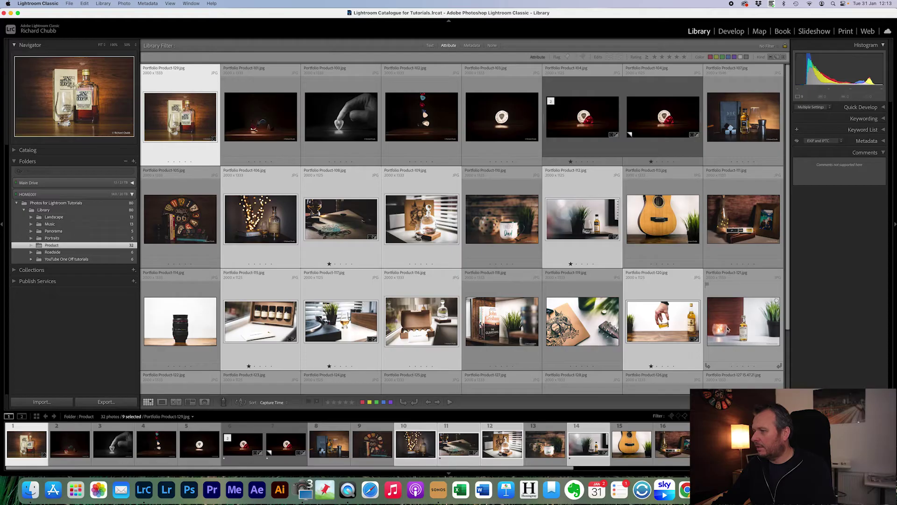
Add Product-121, 122 and 126, make Product-106 active, and show only flagged photos.
scroll(728, 330, down, 3)
super+click(738, 270)
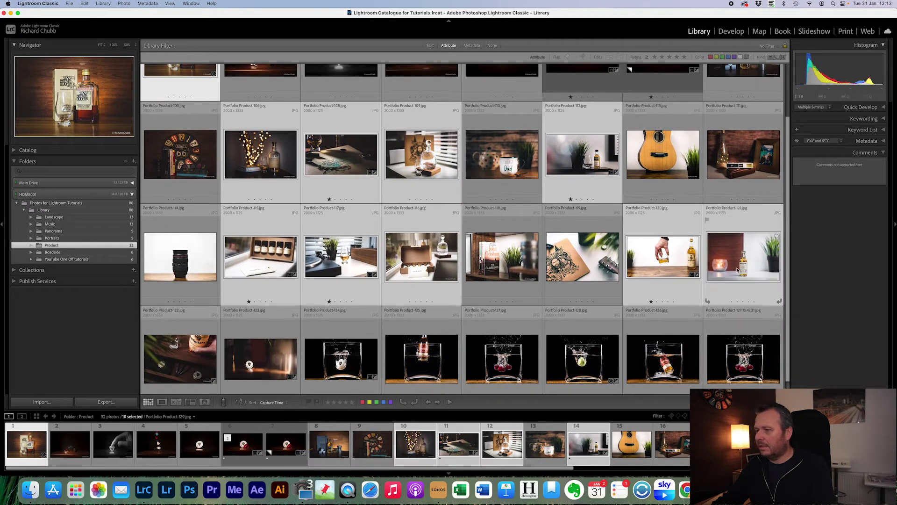
scroll(533, 346, down, 1)
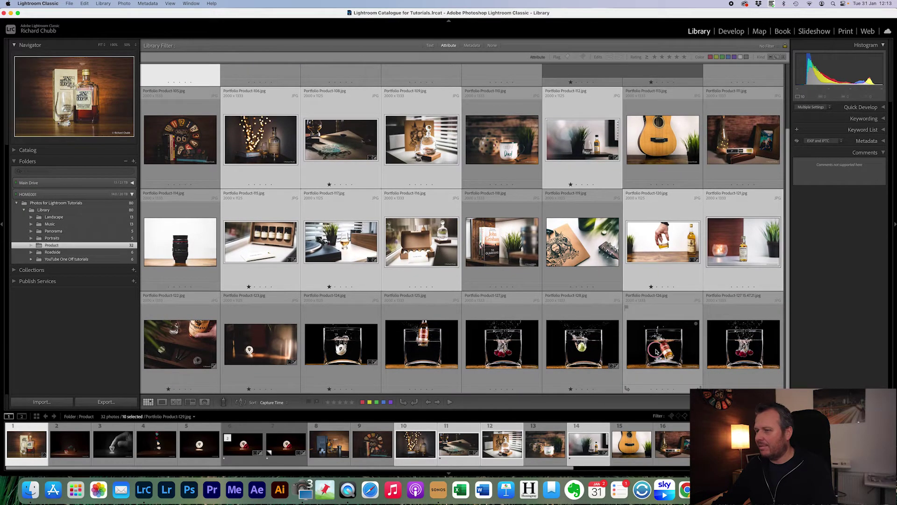
super+click(656, 352)
super+click(182, 351)
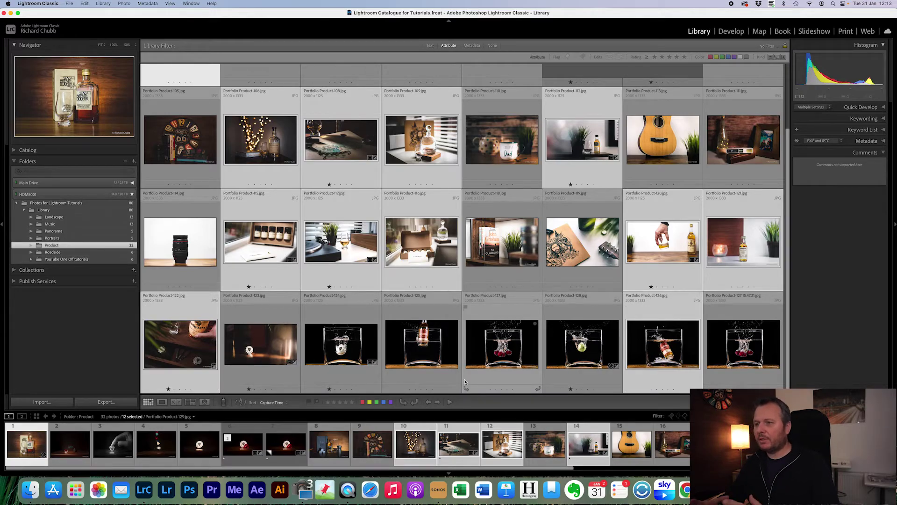
click(261, 139)
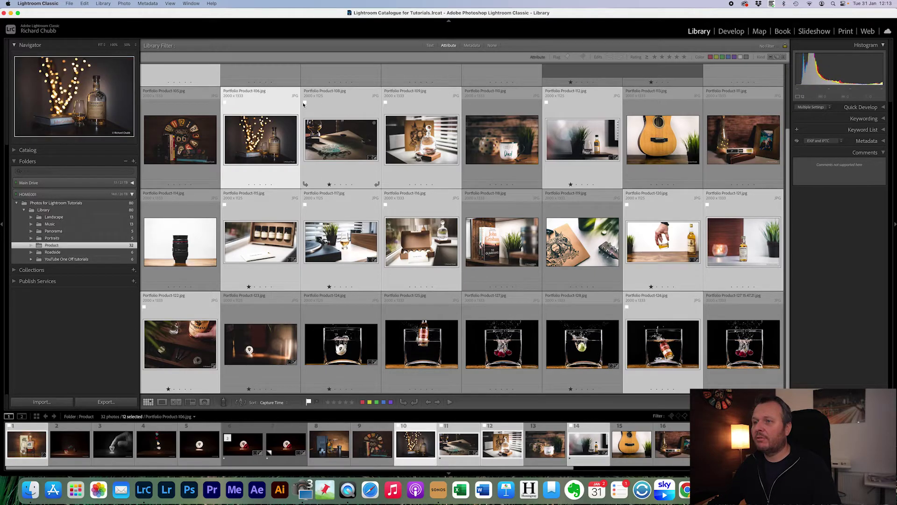
click(671, 416)
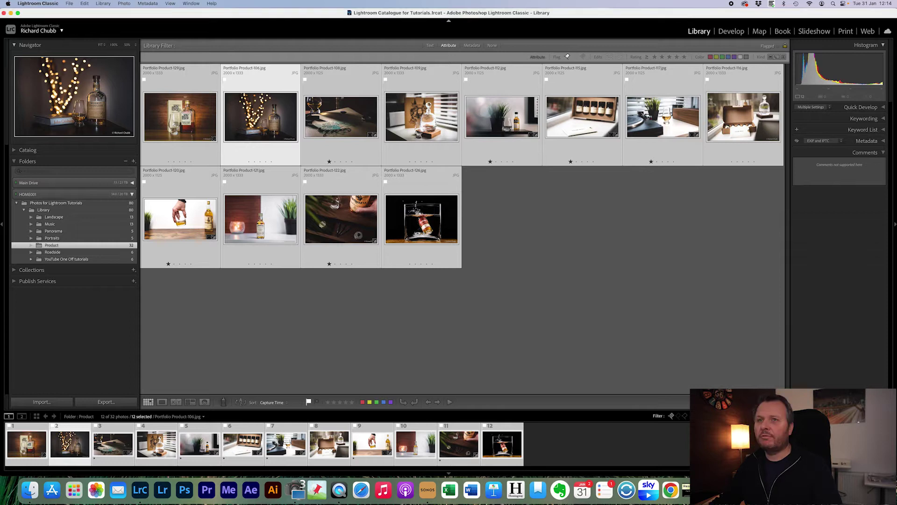
Bring up the File menu with Export… highlighted for the twelve flagged photos.
click(68, 5)
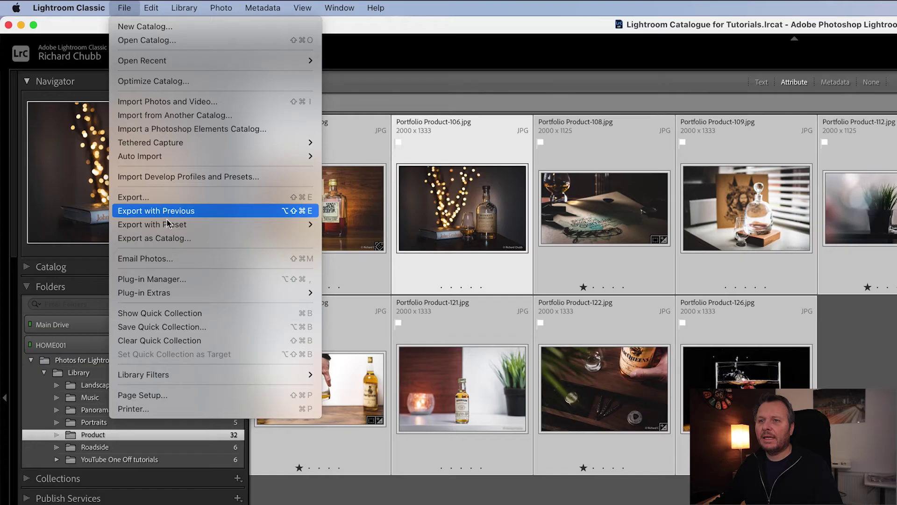
mouse_move(173, 225)
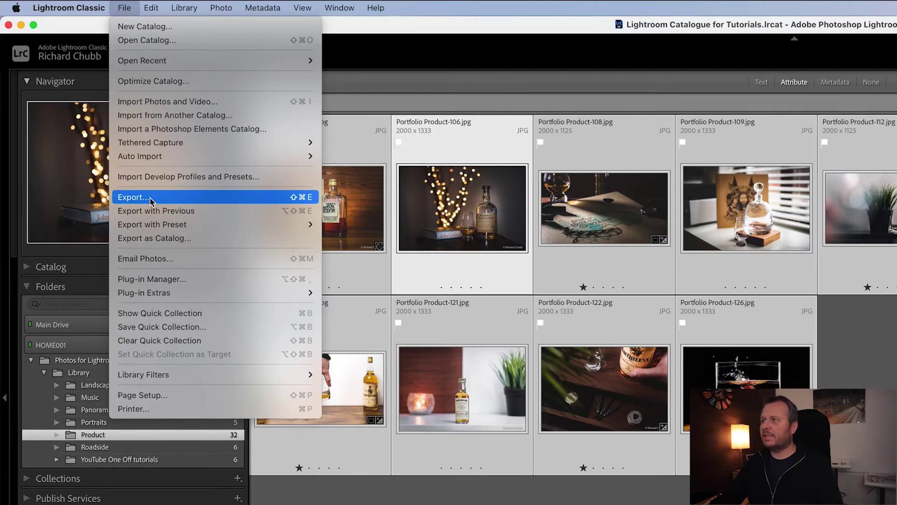
Open the Export 12 Files dialog and collapse its File Naming and Video sections.
click(151, 201)
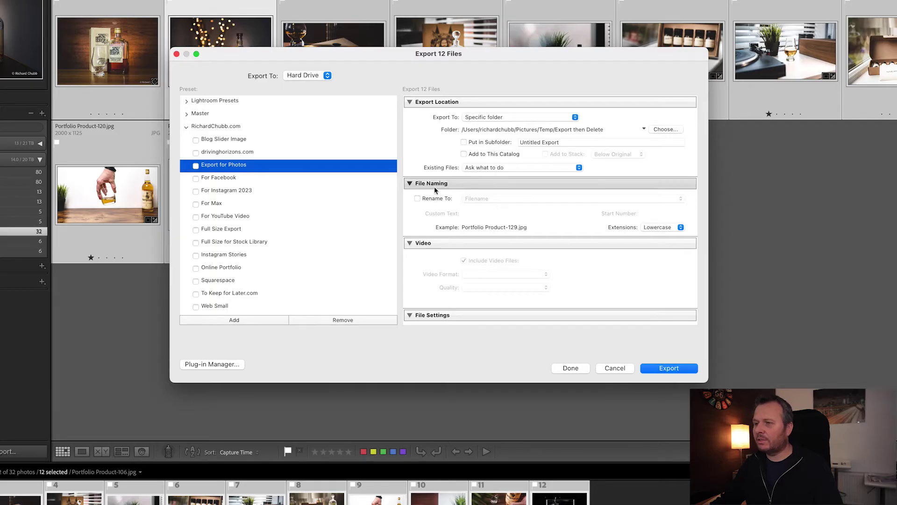
scroll(456, 193, down, 3)
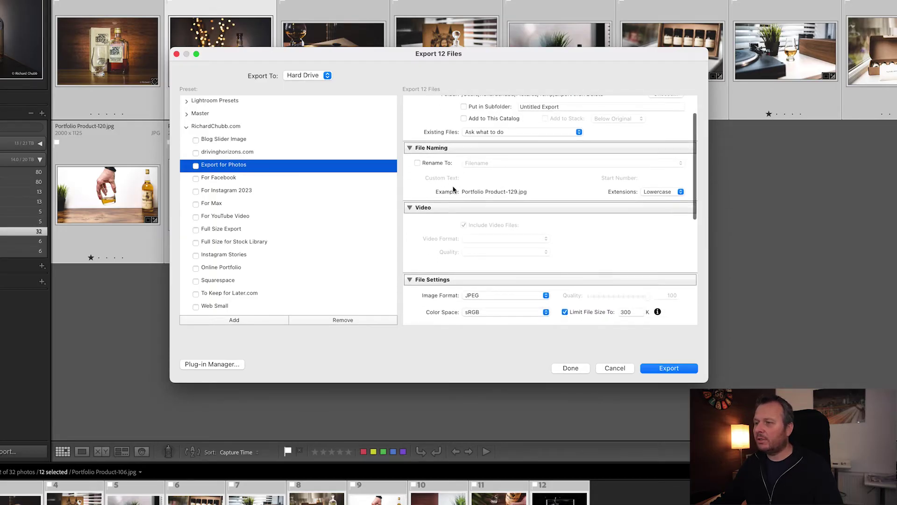
drag(484, 193, 541, 188)
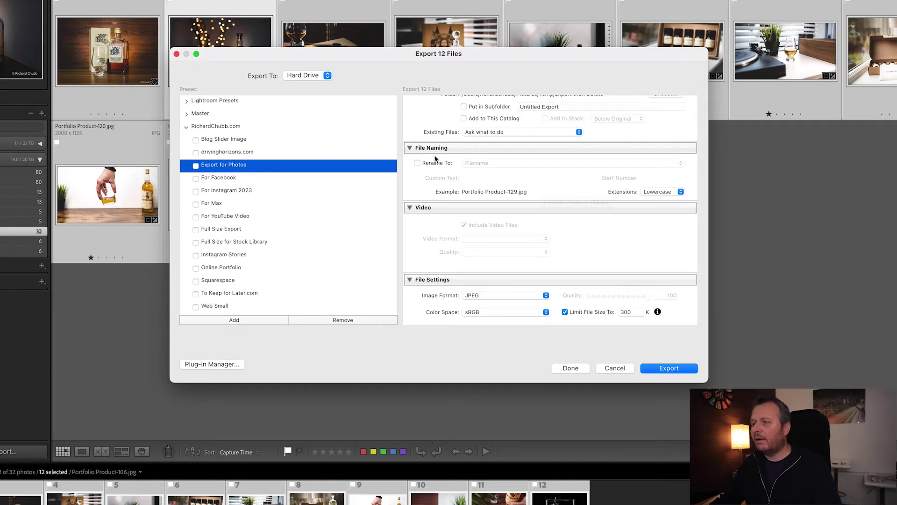
click(410, 148)
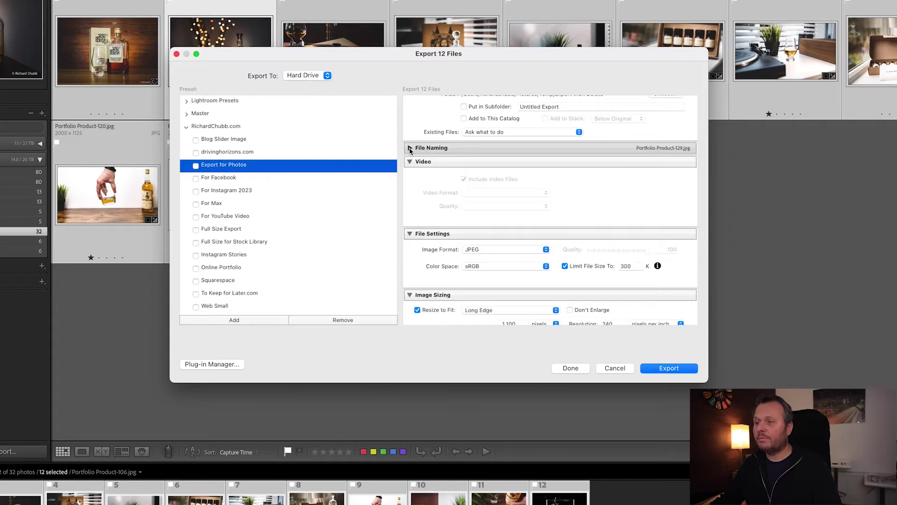
click(410, 162)
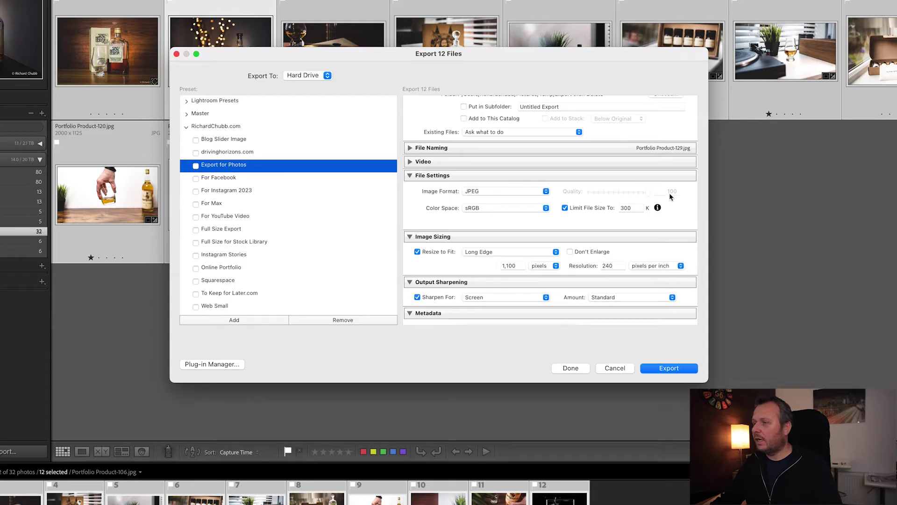
Keep the 300K file-size limit on and collapse the File Settings section.
click(566, 208)
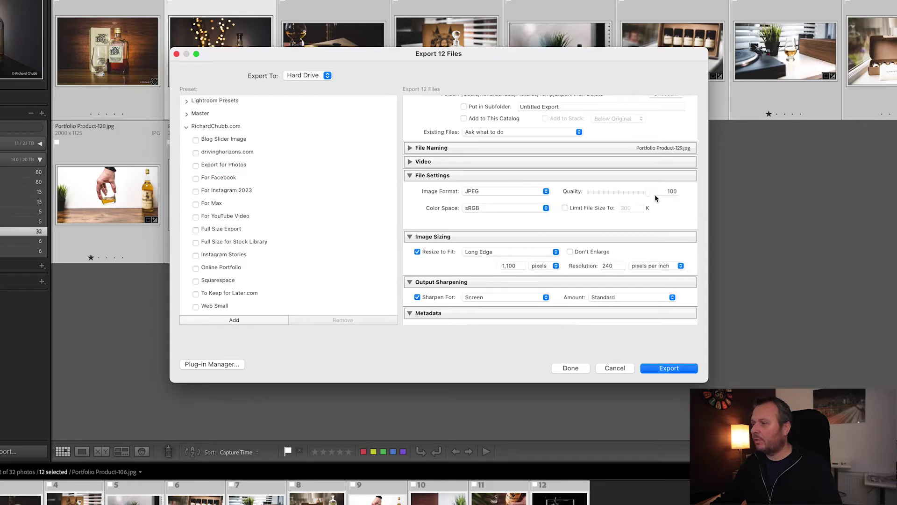
click(566, 208)
scroll(490, 215, down, 3)
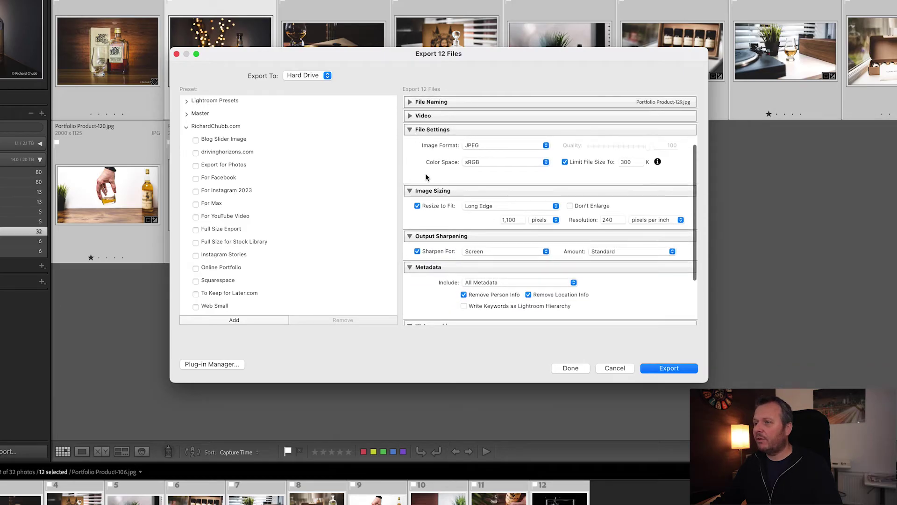
click(413, 131)
scroll(437, 191, up, 2)
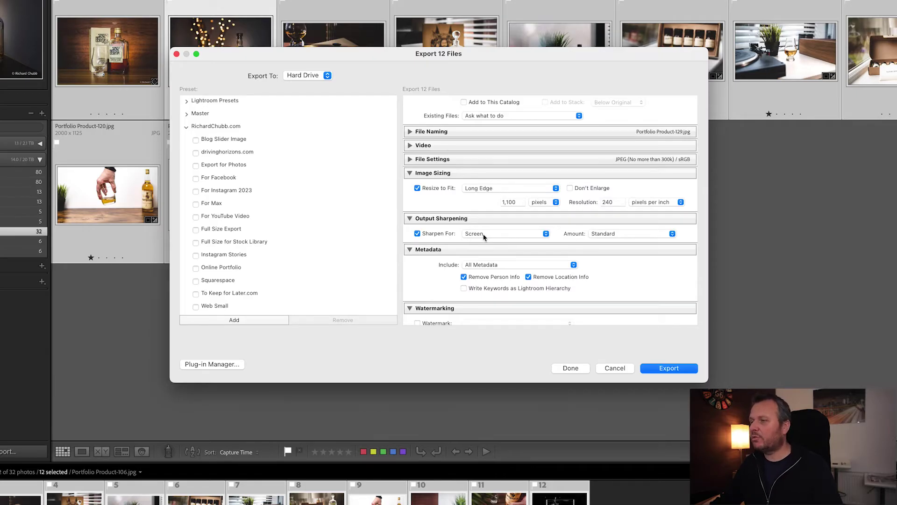
Keep the Metadata Include option on All Metadata.
scroll(504, 216, down, 1)
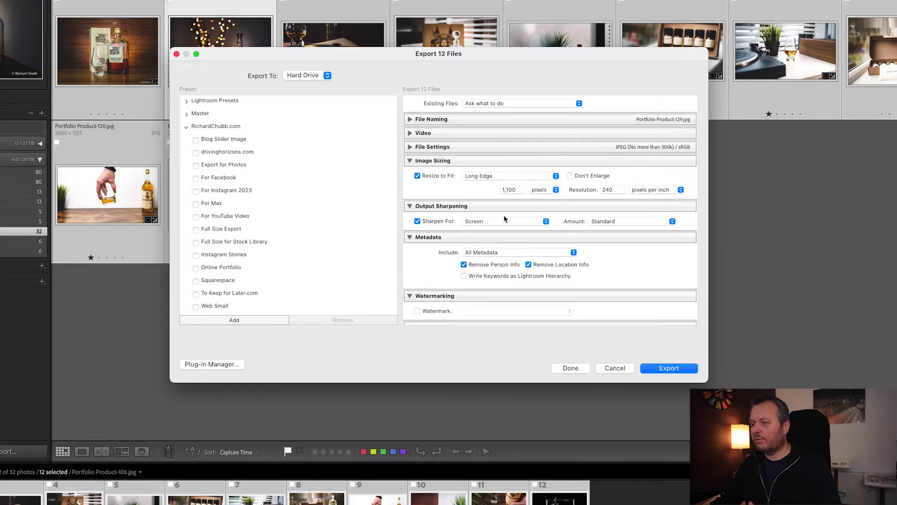
click(478, 253)
click(488, 253)
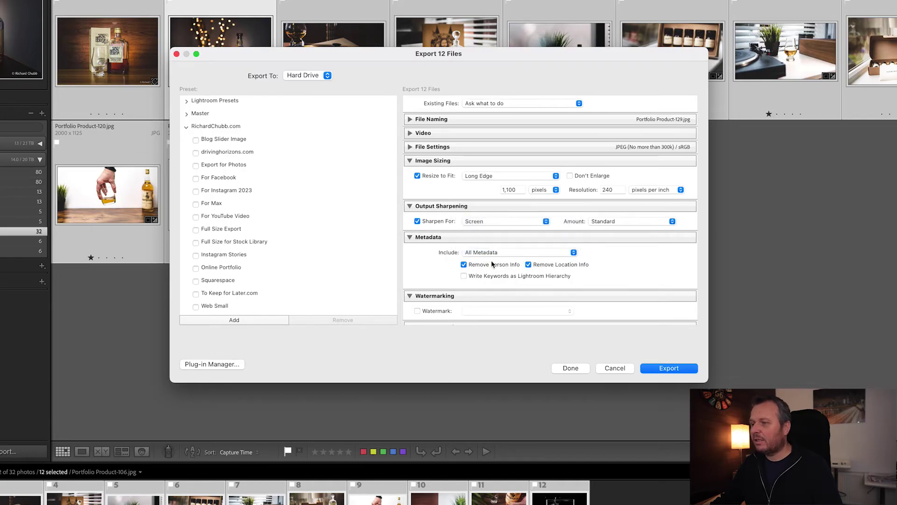
scroll(498, 261, down, 2)
scroll(481, 285, up, 1)
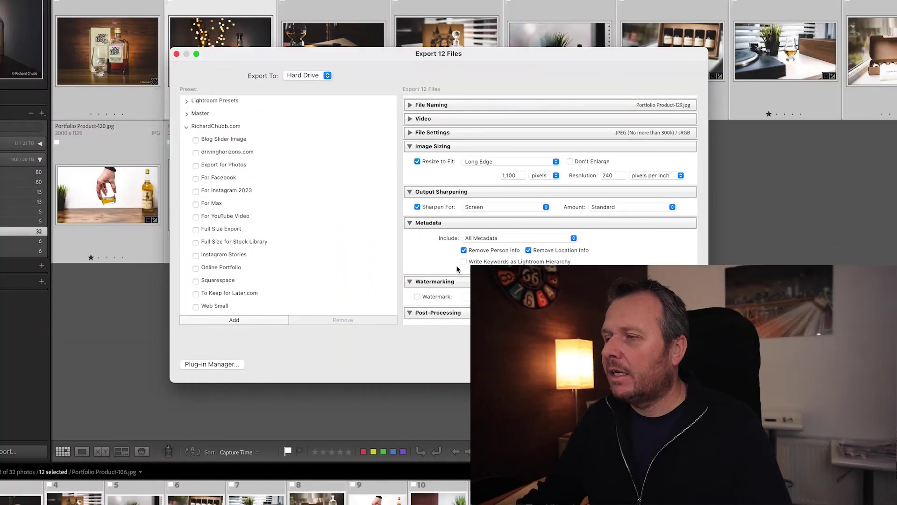
Scroll back up to review the export settings targeting the Export then Delete folder.
scroll(481, 133, up, 5)
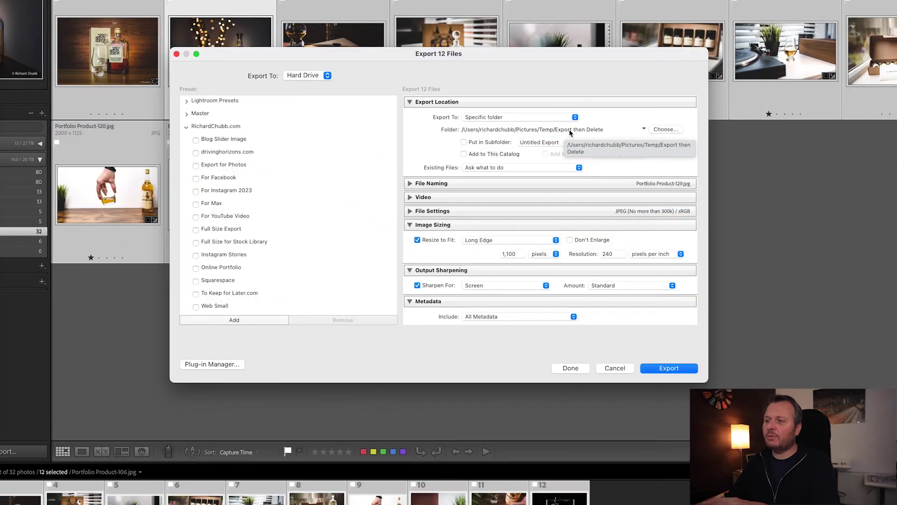
click(662, 130)
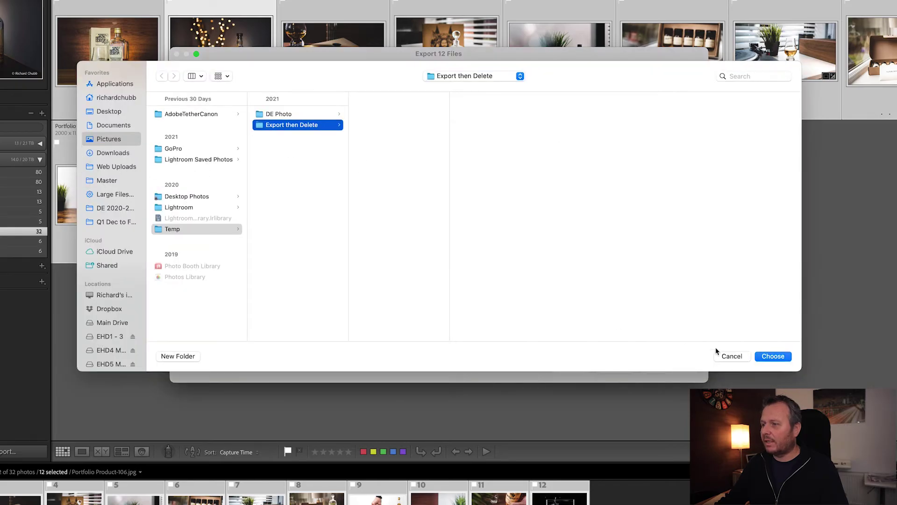
click(729, 357)
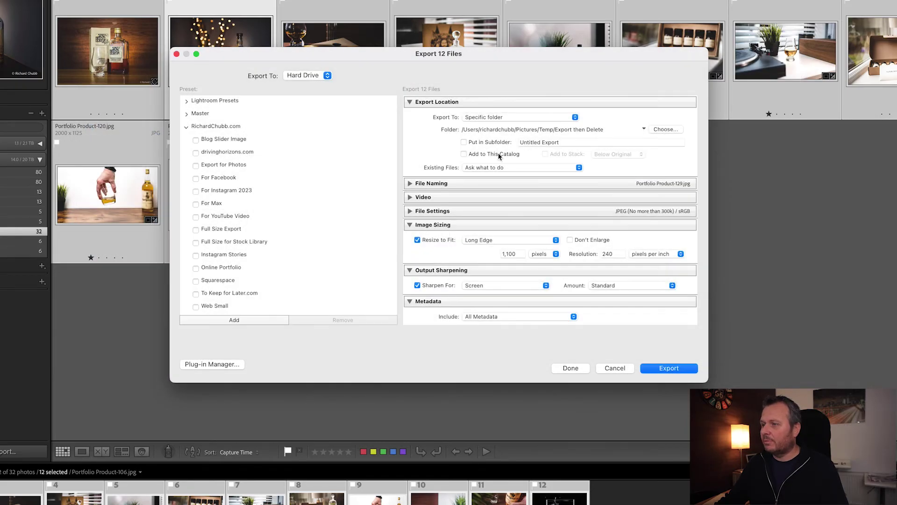
scroll(516, 179, down, 5)
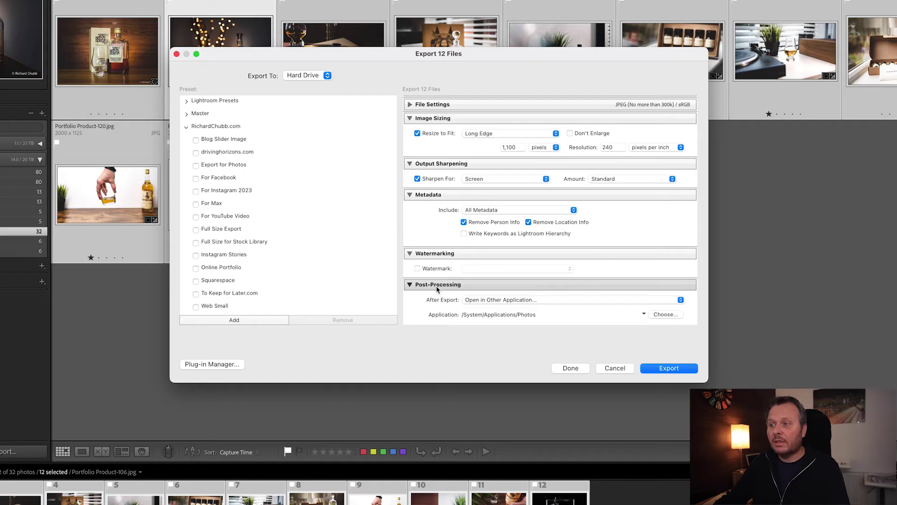
Set After Export to open the files in Photos, then close the dialog with Done.
click(481, 299)
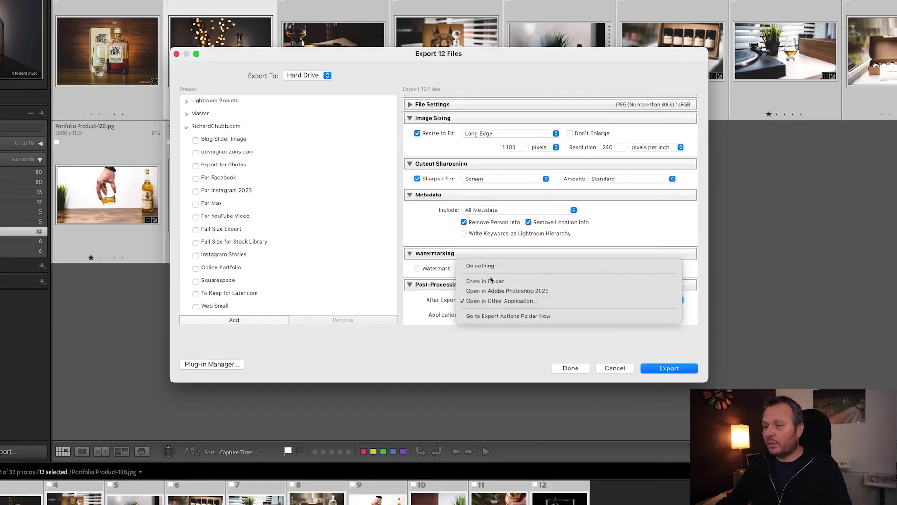
click(491, 301)
click(666, 315)
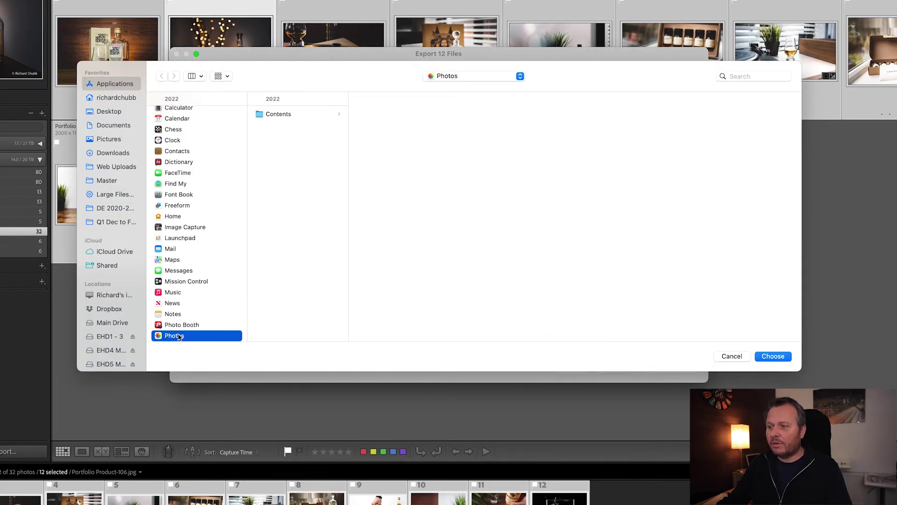
click(767, 358)
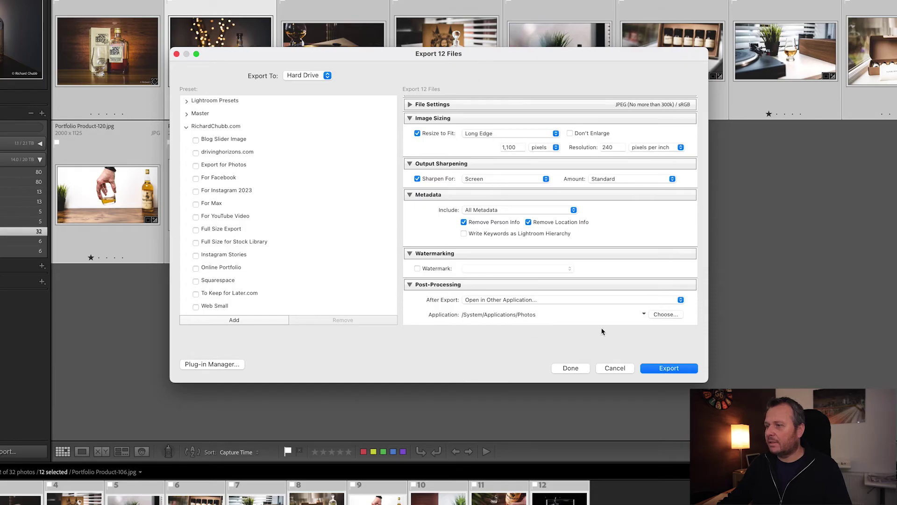
click(615, 368)
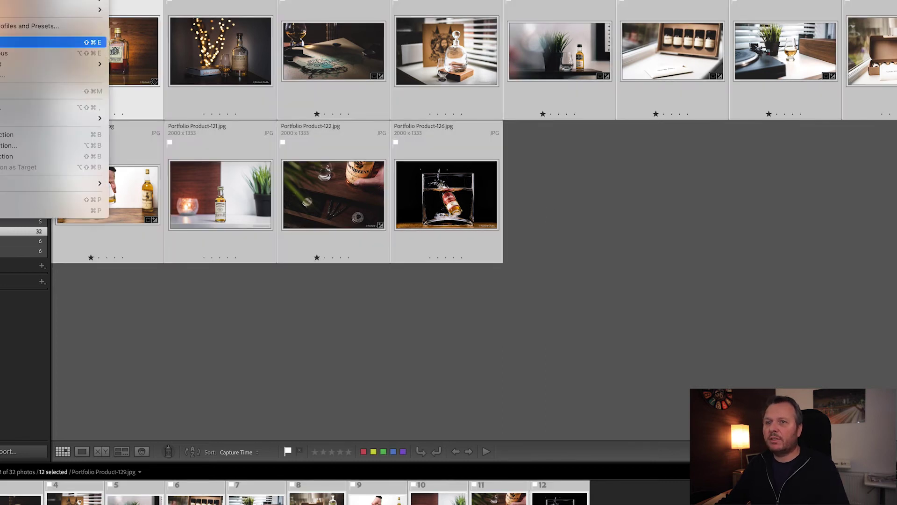
Reopen the Export dialog, review the Export for Photos settings, and export the 12 photos.
click(56, 43)
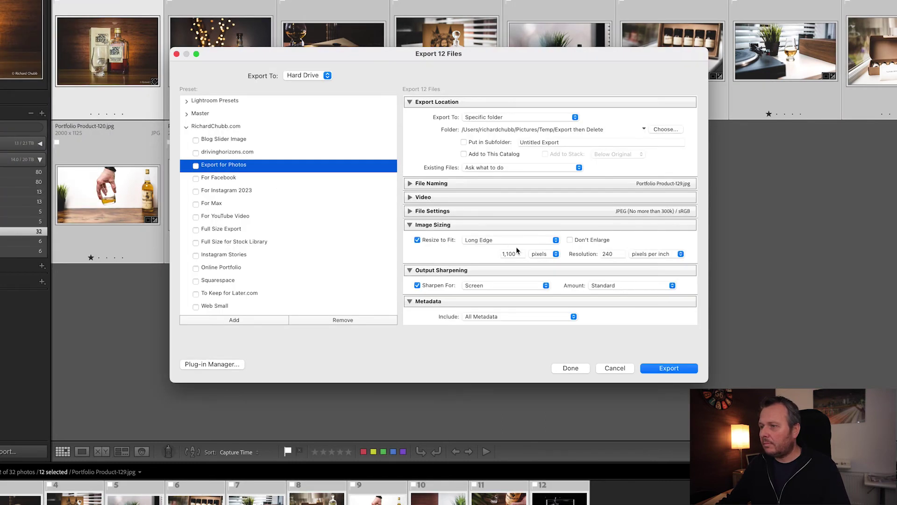
scroll(516, 245, down, 5)
scroll(517, 244, up, 4)
scroll(520, 314, down, 5)
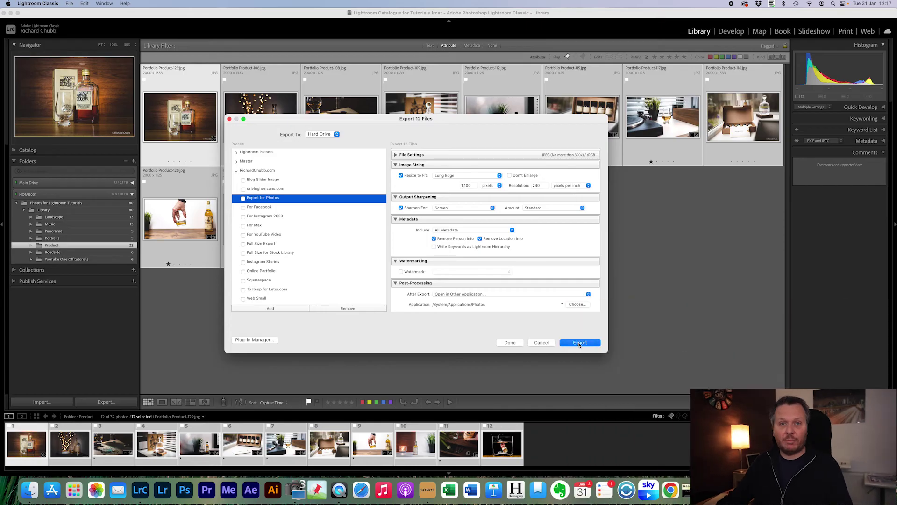
click(578, 339)
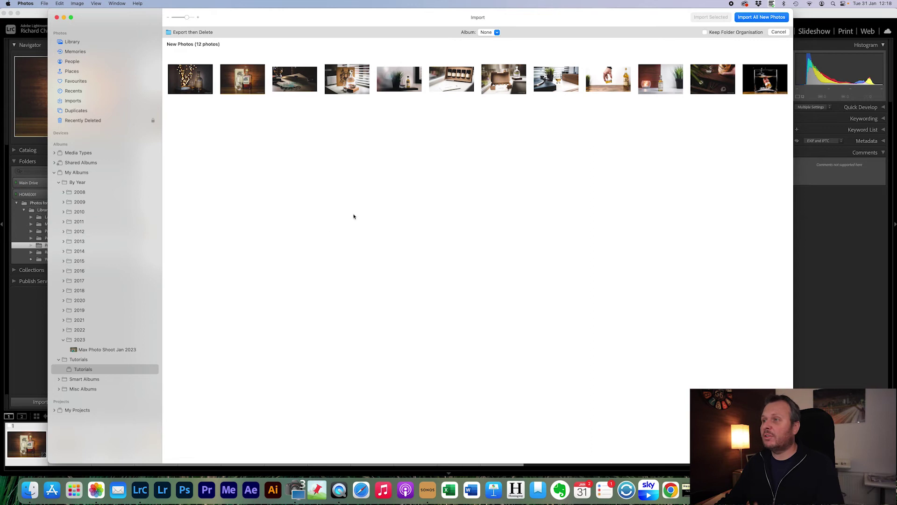
Create a new 'Whisky Favourites' album as the destination and import all 12 new photos.
click(486, 33)
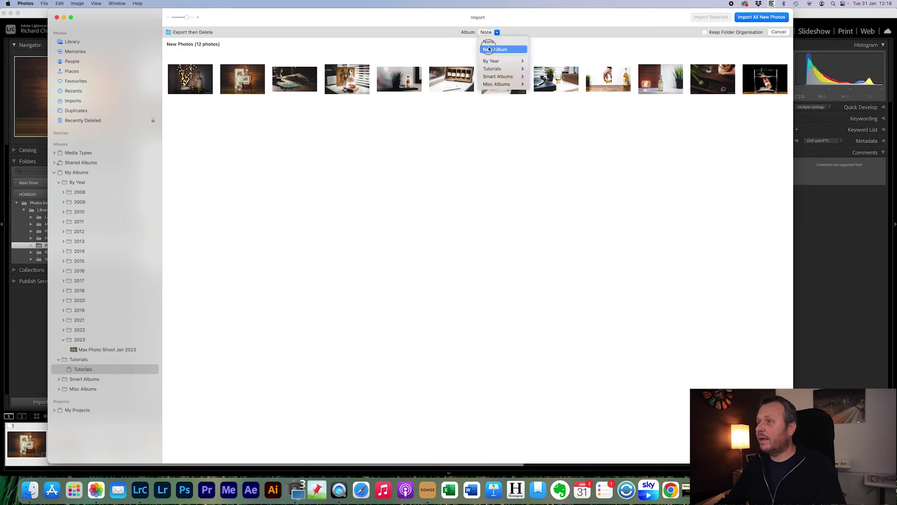
click(495, 48)
text(Whisky Favourites)
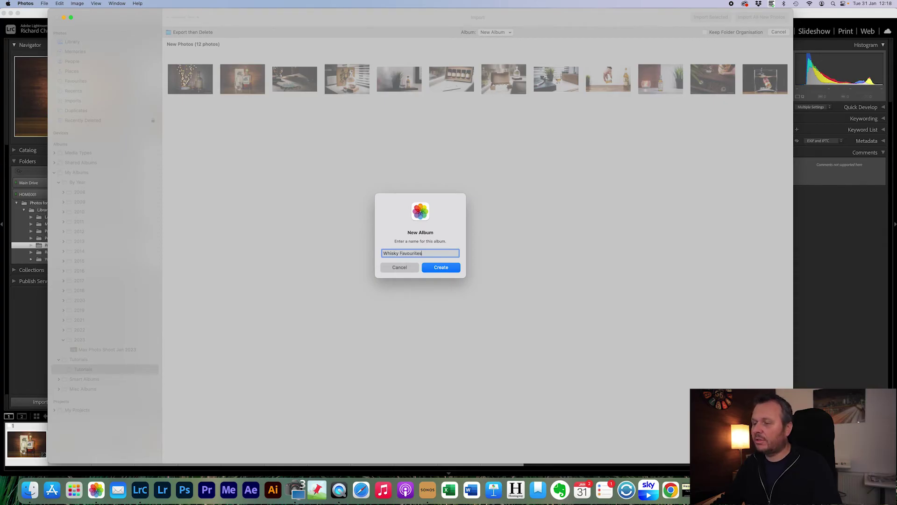
click(432, 266)
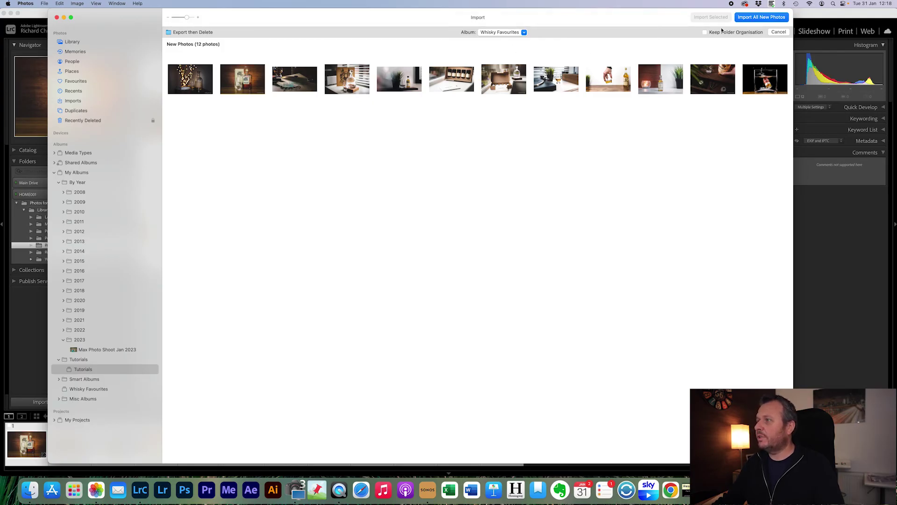
click(761, 18)
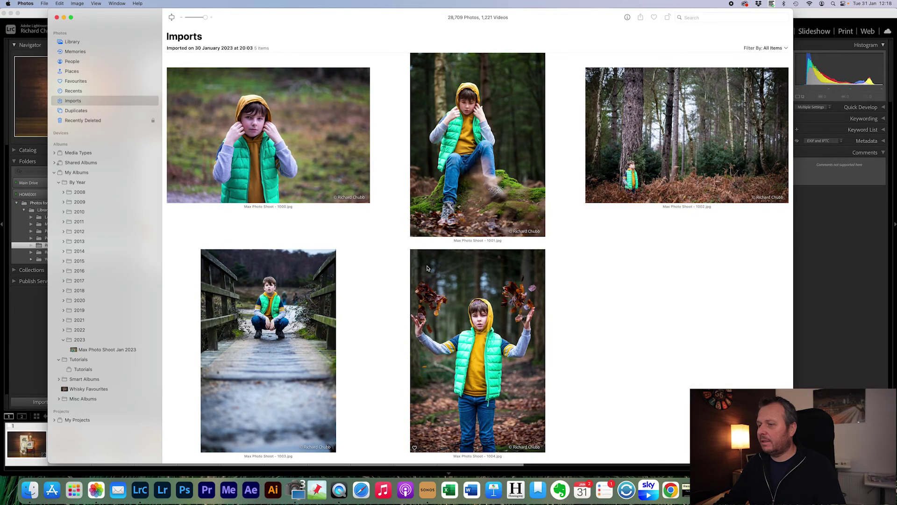
Drag Whisky Favourites into the 2023 folder and open it to view the 12 photos.
scroll(426, 268, down, 10)
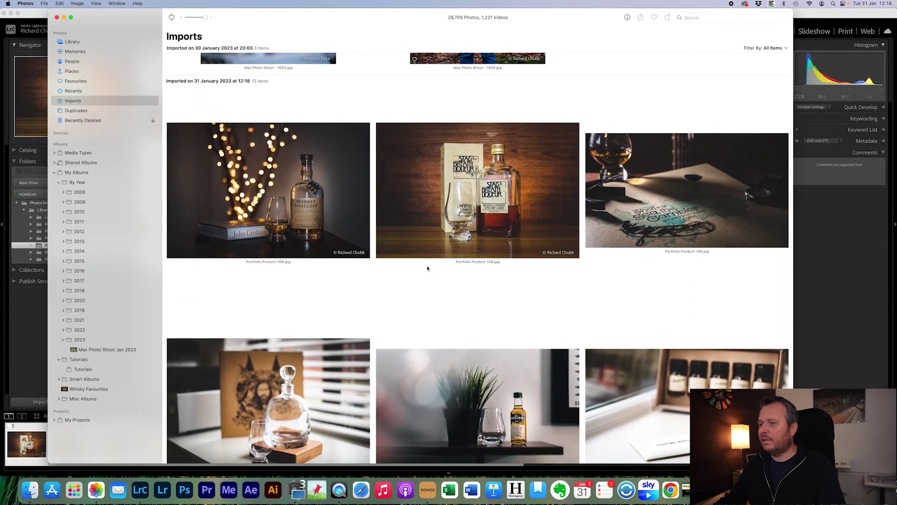
scroll(427, 269, down, 2)
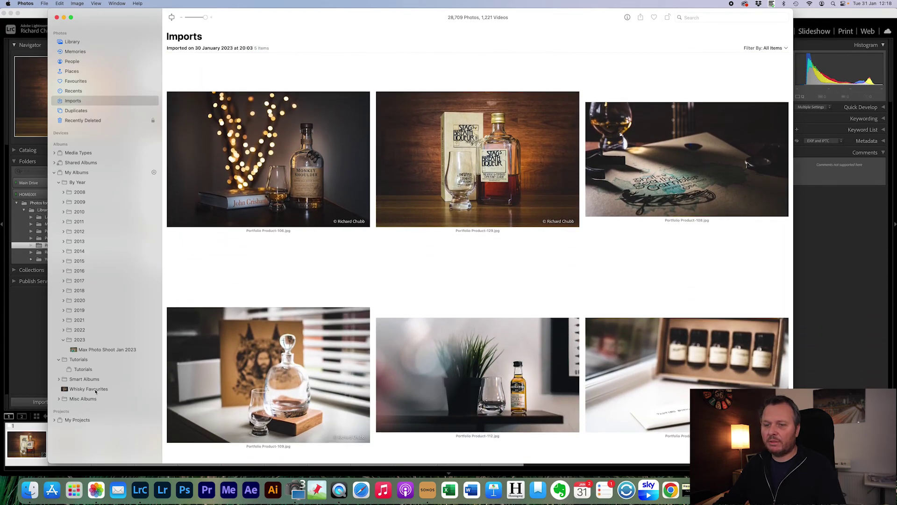
click(97, 391)
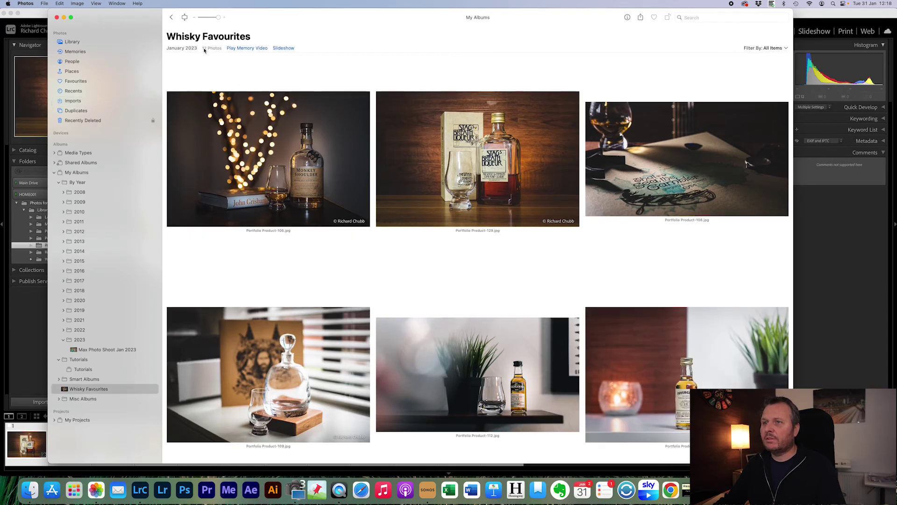
drag(64, 390, 82, 348)
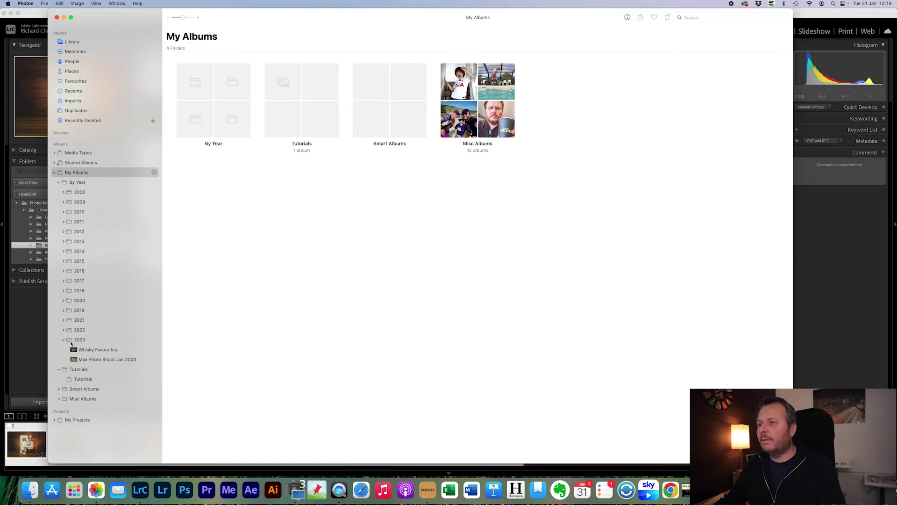
click(87, 350)
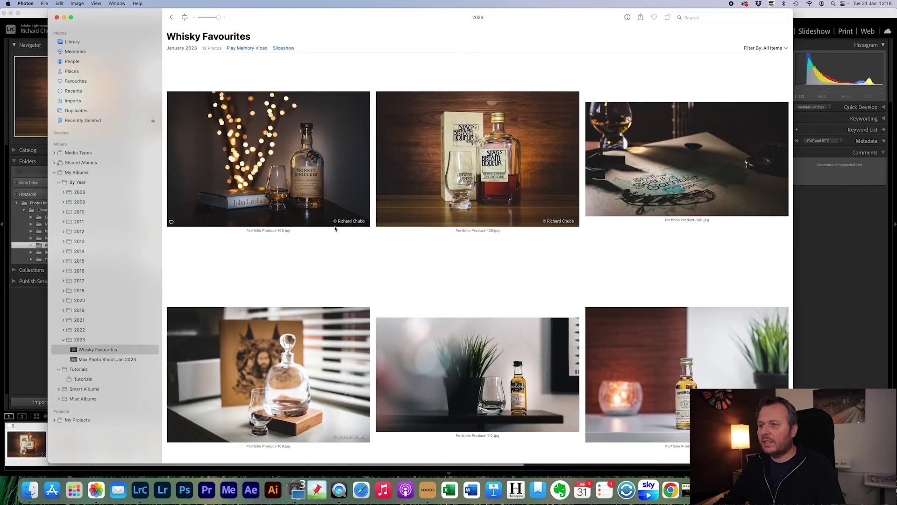
scroll(445, 258, down, 3)
scroll(446, 259, down, 4)
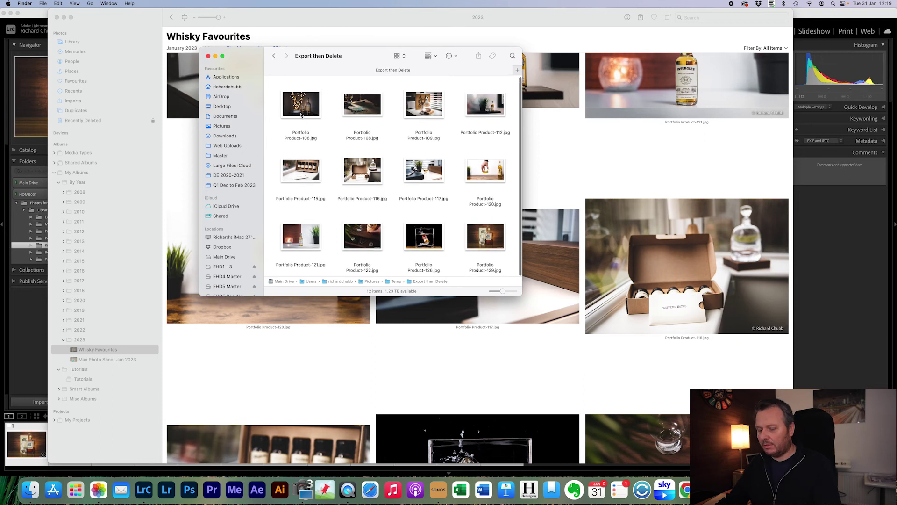
Move all 12 exported JPEGs to the Bin, close the folder window, and return to Photos.
key(super+a)
right_click(307, 105)
click(320, 134)
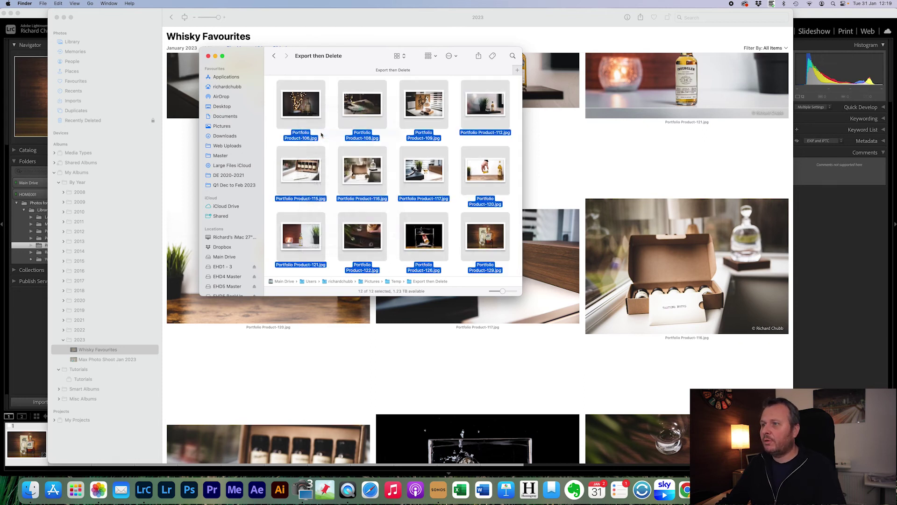
click(208, 56)
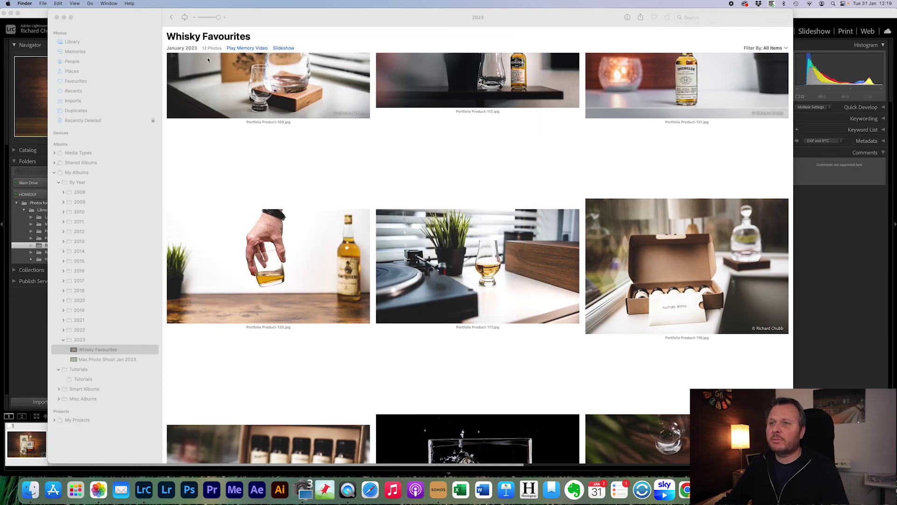
click(248, 286)
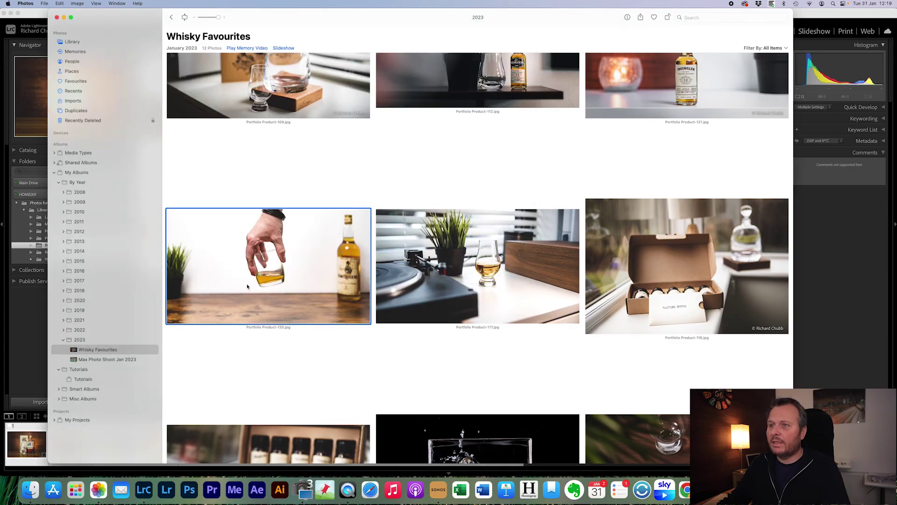